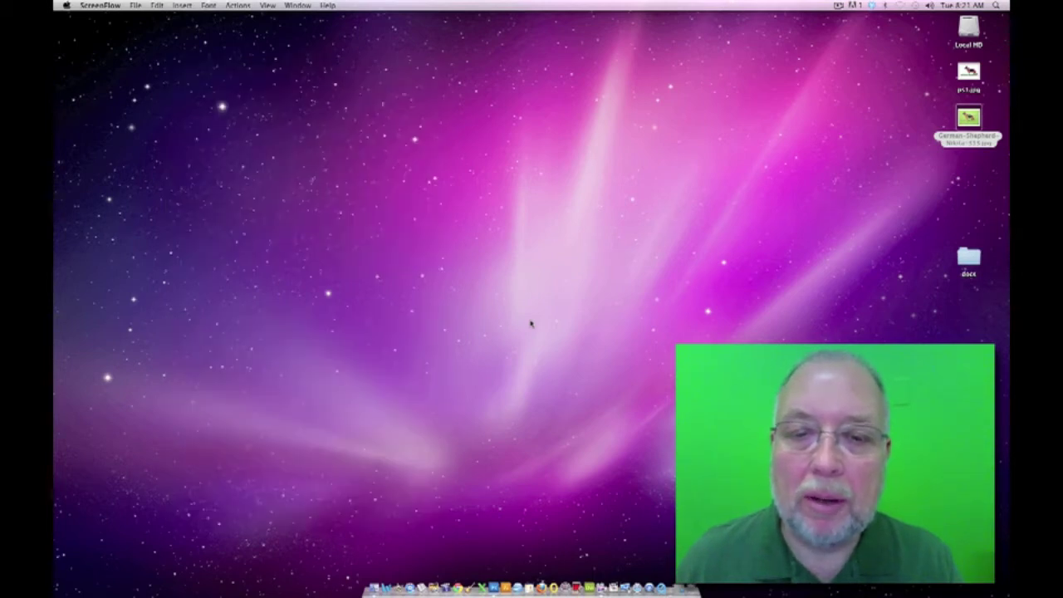
Open the German Shepherd JPG and trace around the dog with the Magnetic Lasso
drag(969, 116, 471, 585)
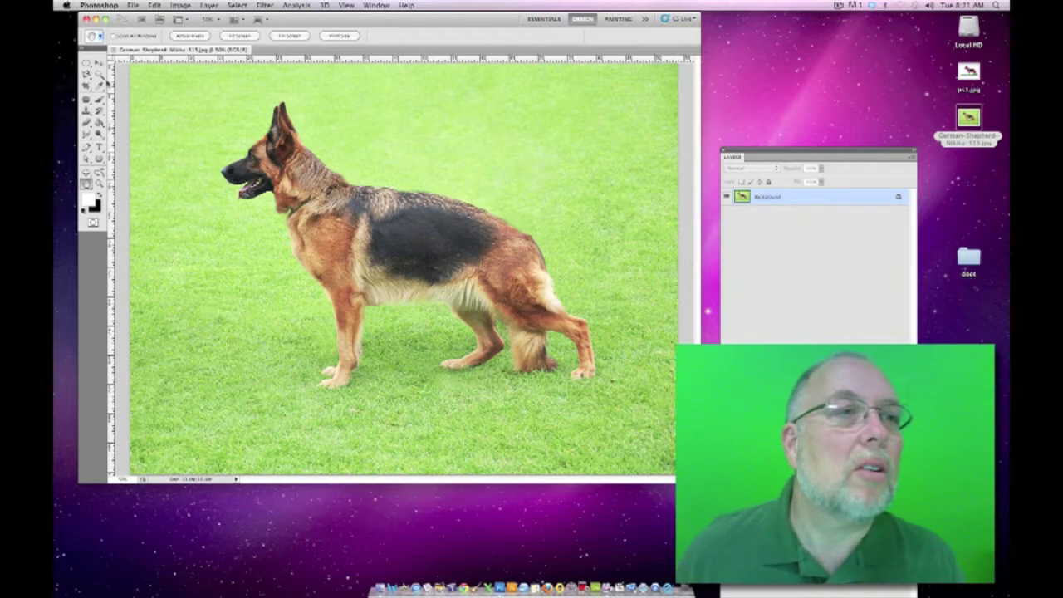
click(86, 75)
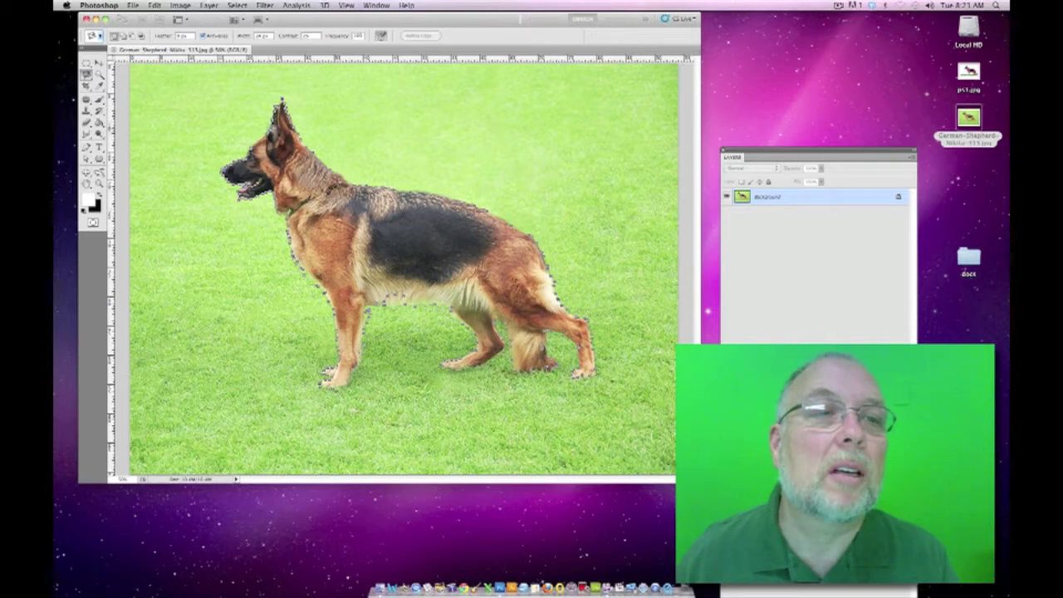
click(280, 101)
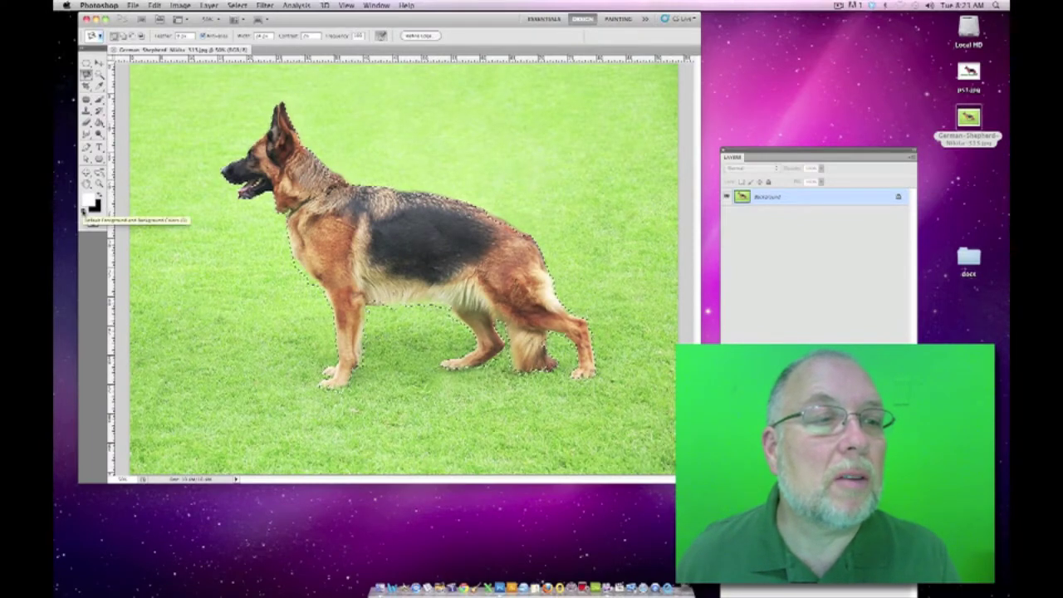
Reset the colours to black foreground and white background, then enter Quick Mask
click(84, 212)
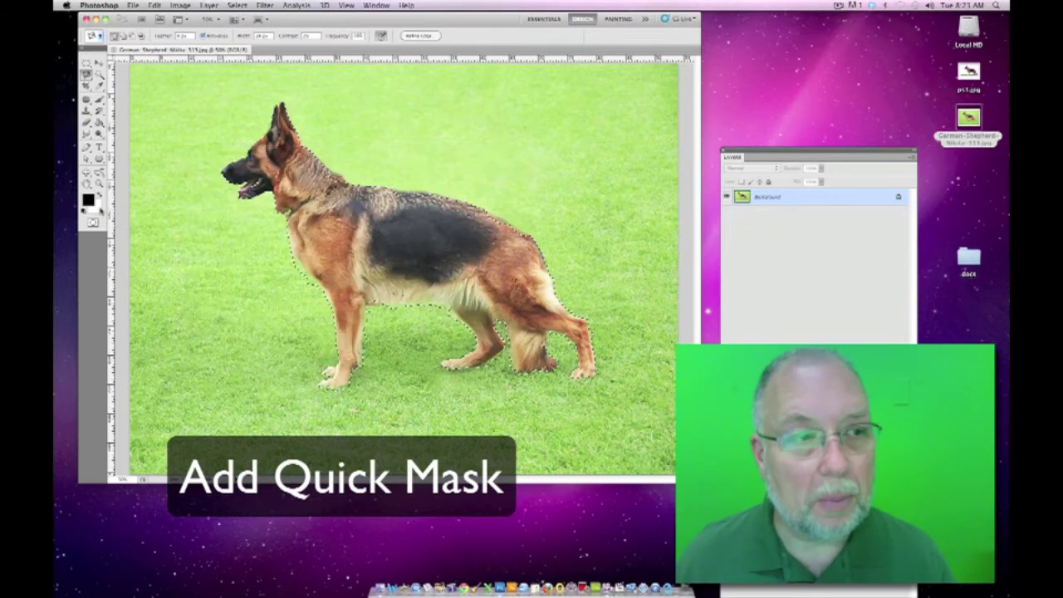
key(q)
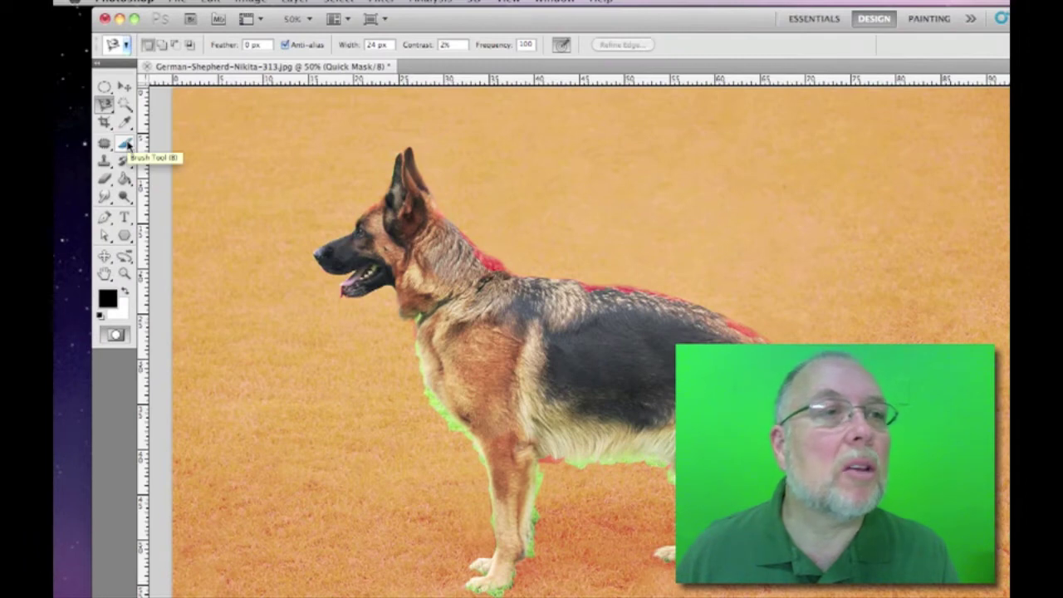
Brush quick mask over the green fringe on the dog's chest
click(125, 145)
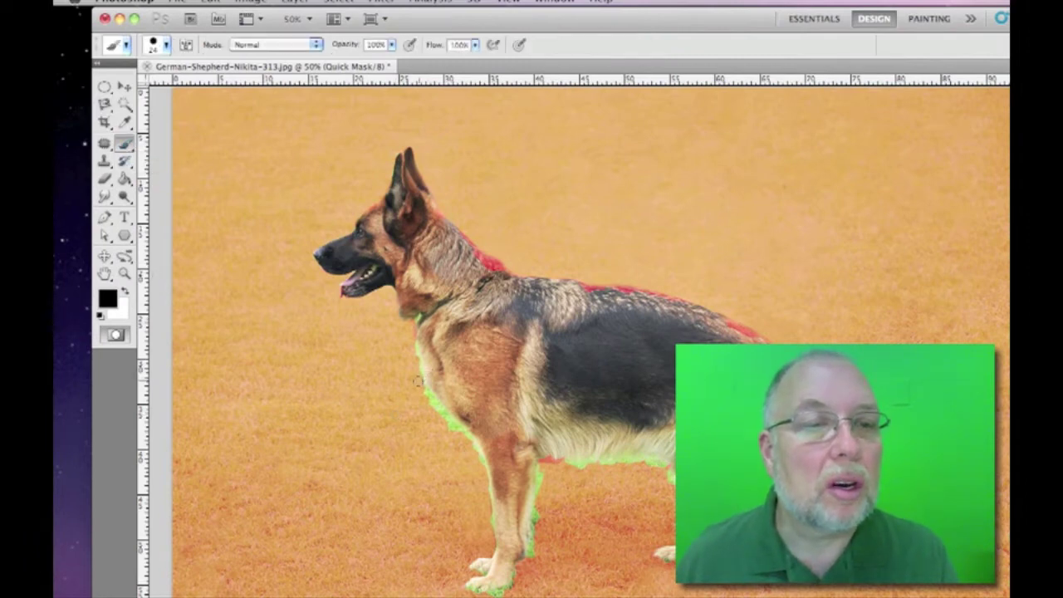
drag(417, 381, 462, 435)
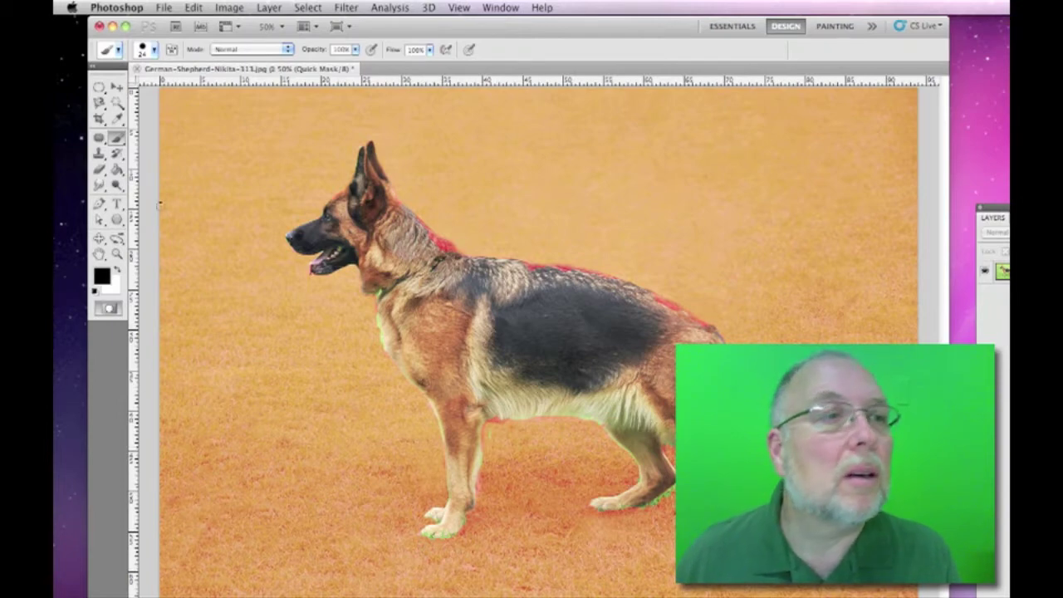
click(98, 171)
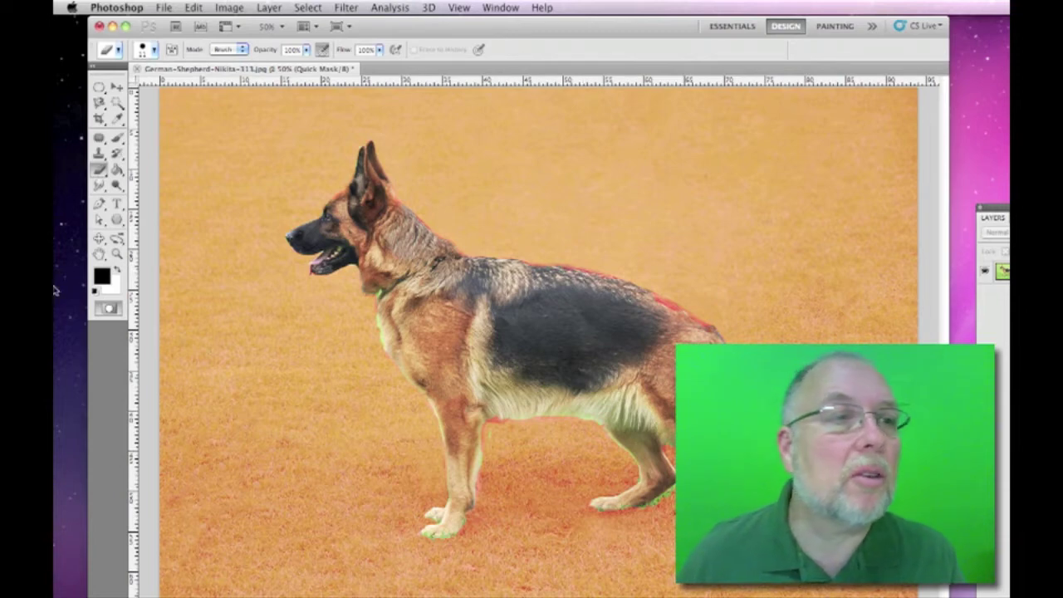
click(116, 255)
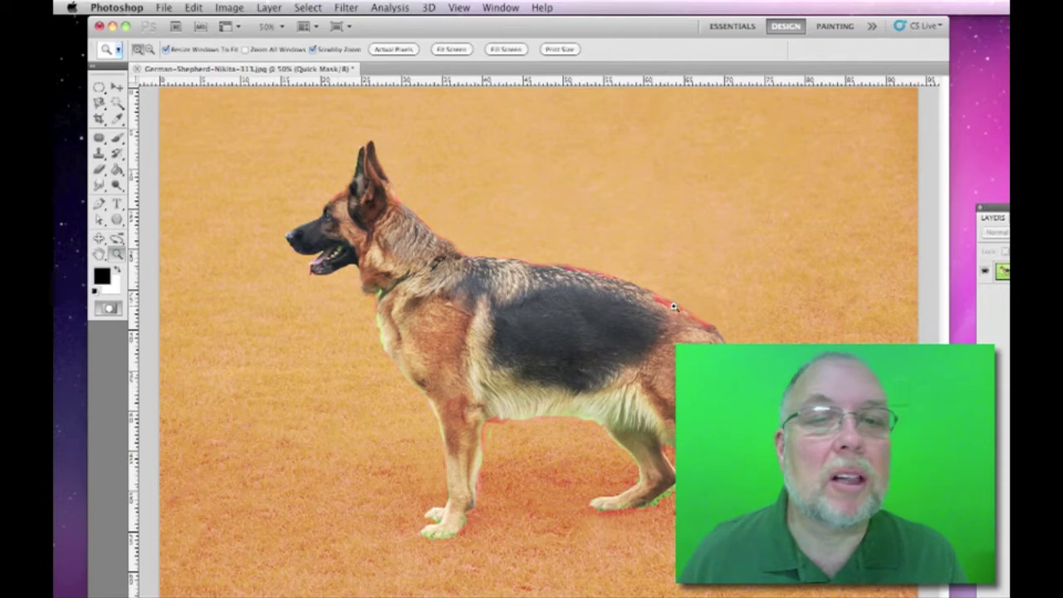
click(490, 456)
Zoom in on the front paw and mask the grass around it and the stray blade
click(490, 456)
click(490, 456)
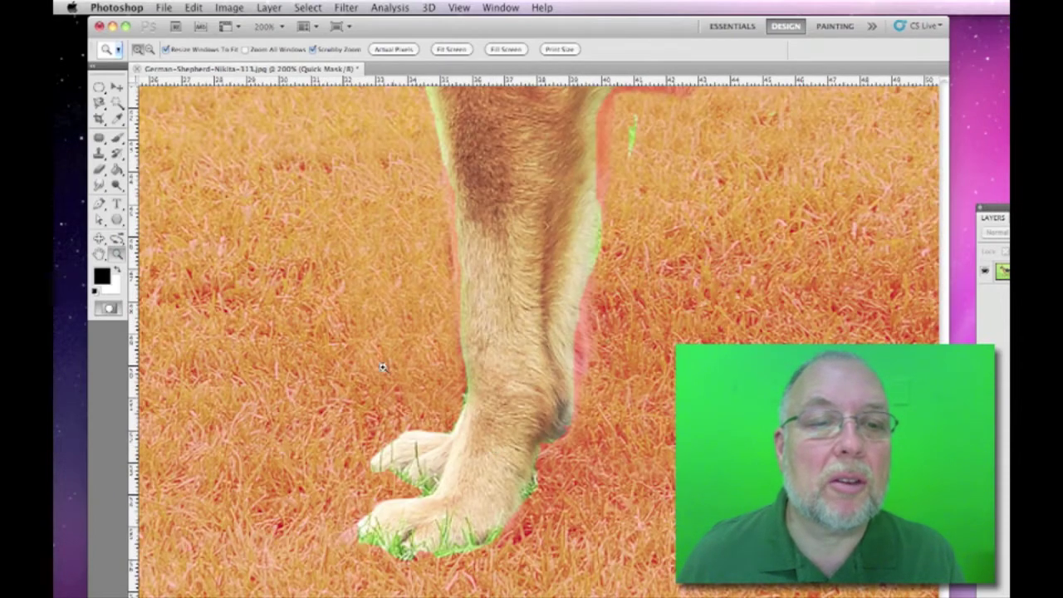
click(116, 140)
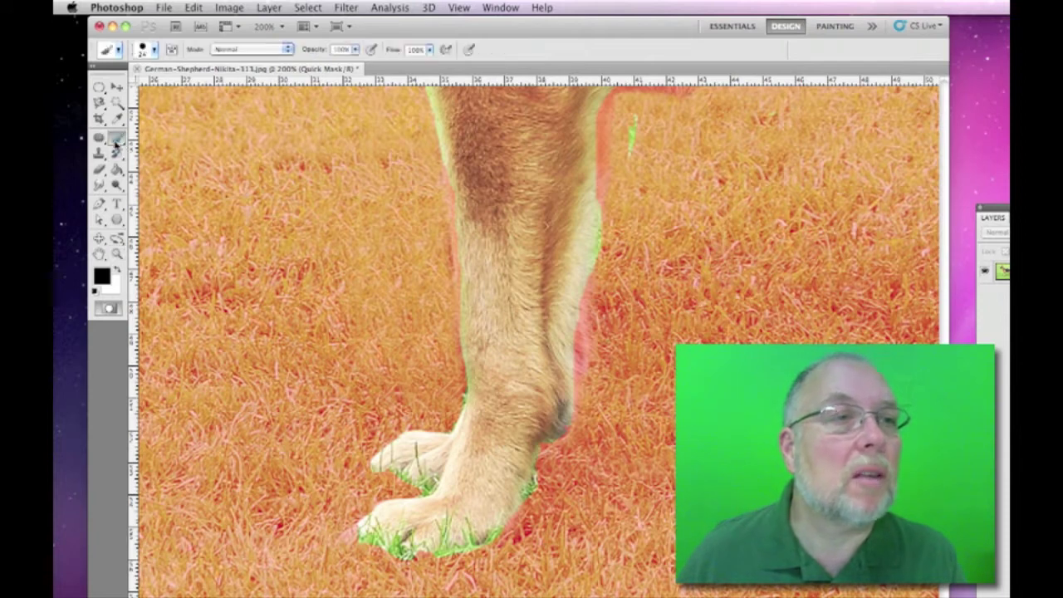
drag(544, 474, 523, 498)
mouse_move(496, 536)
mouse_down()
mouse_move(415, 555)
mouse_move(357, 538)
mouse_up()
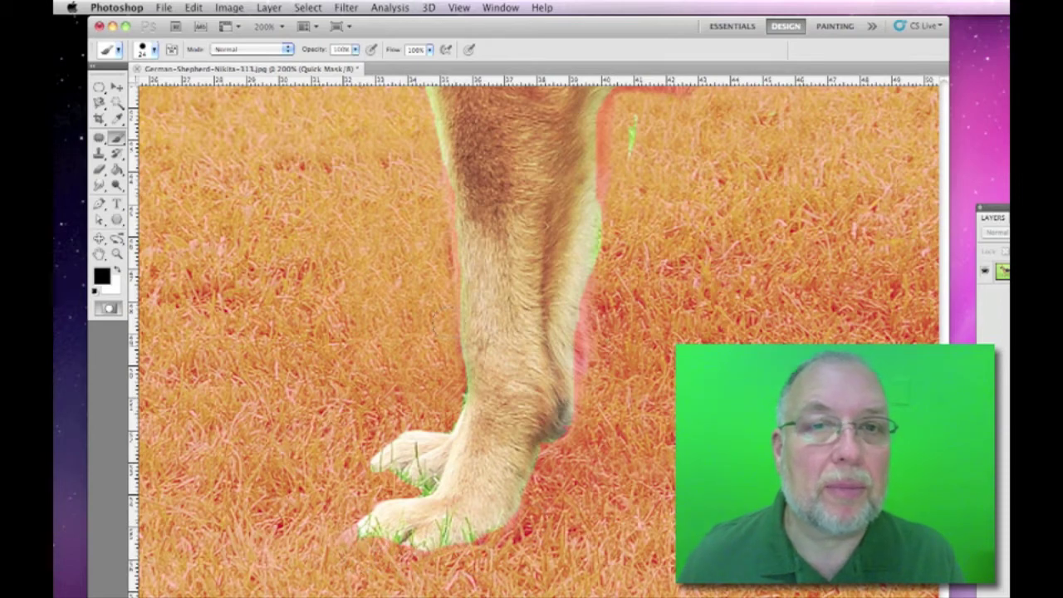
drag(634, 119, 620, 129)
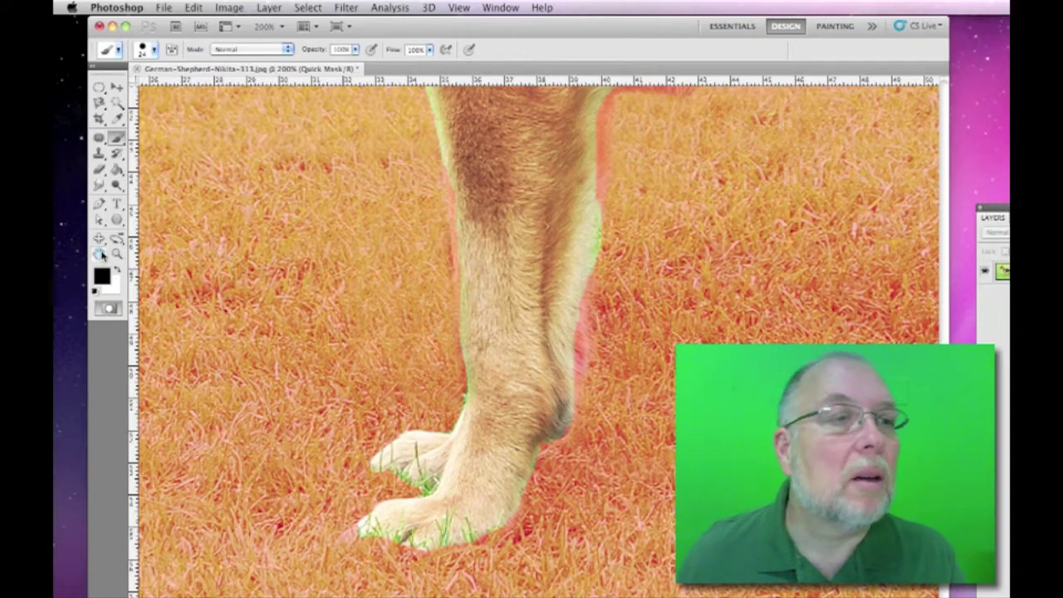
Fit the image to screen and mask the green fringe along the hind legs and tail
double_click(100, 255)
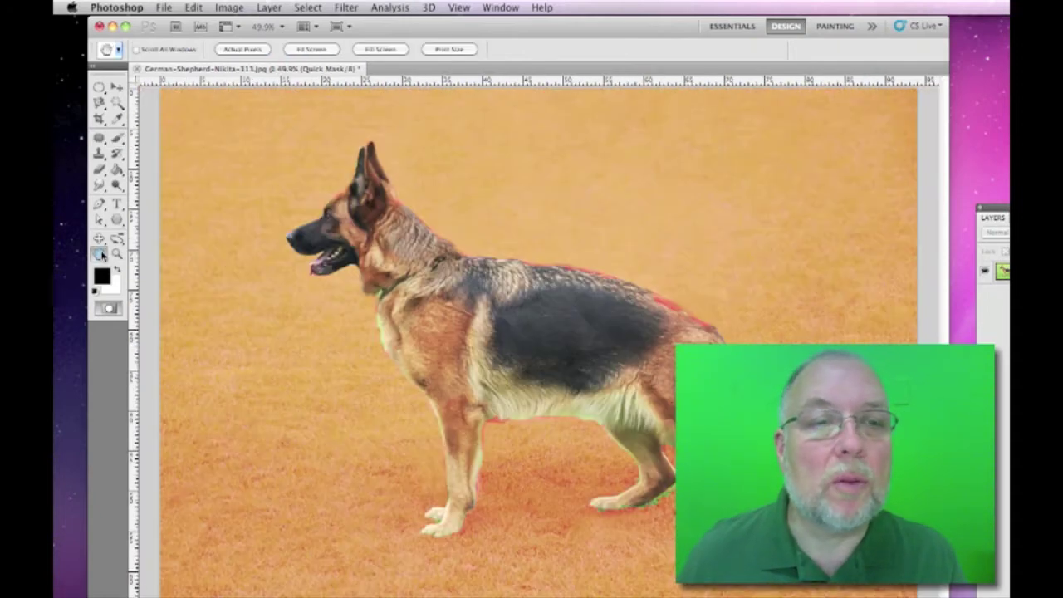
click(99, 169)
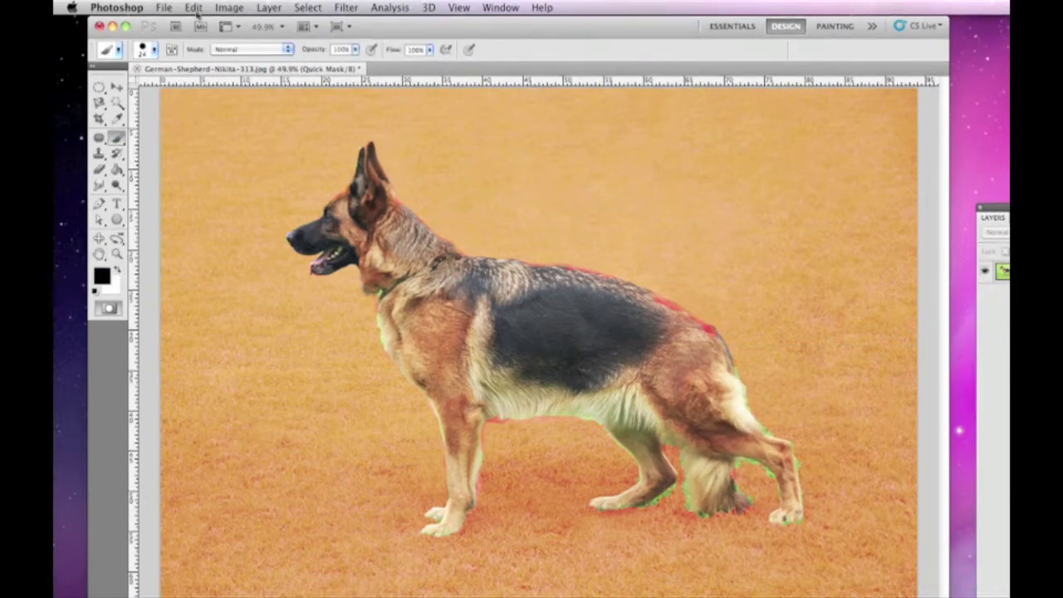
click(147, 49)
click(147, 49)
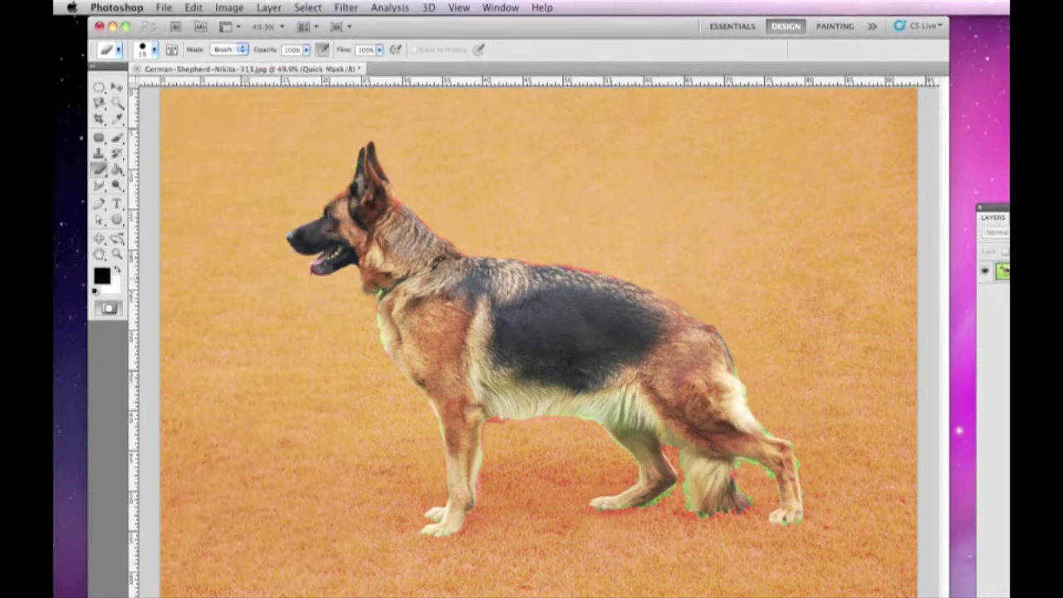
key(b)
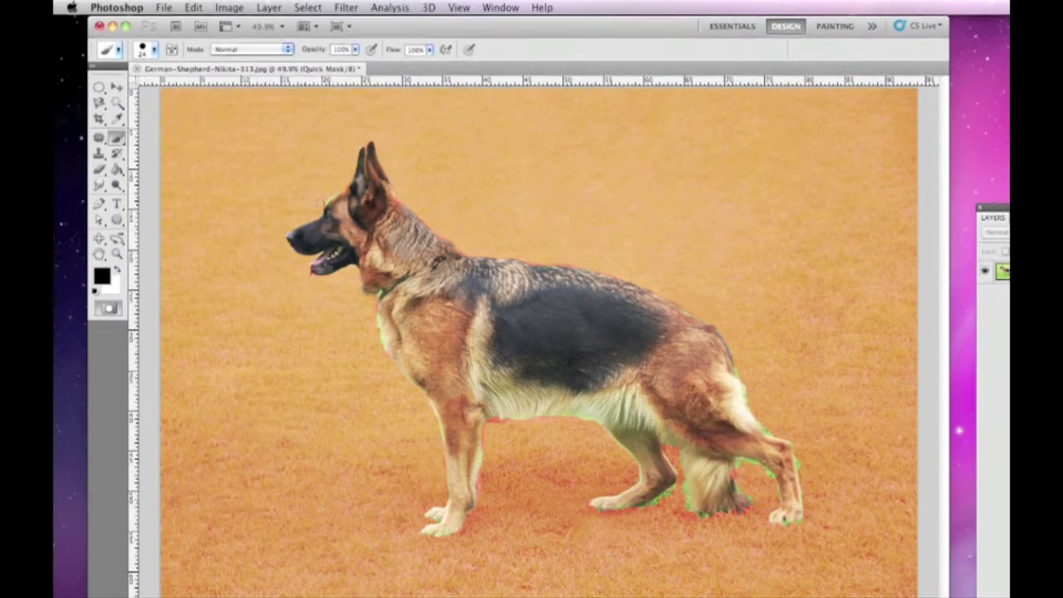
mouse_move(785, 519)
mouse_down()
mouse_move(793, 474)
mouse_move(761, 453)
mouse_move(735, 415)
mouse_move(745, 387)
mouse_up()
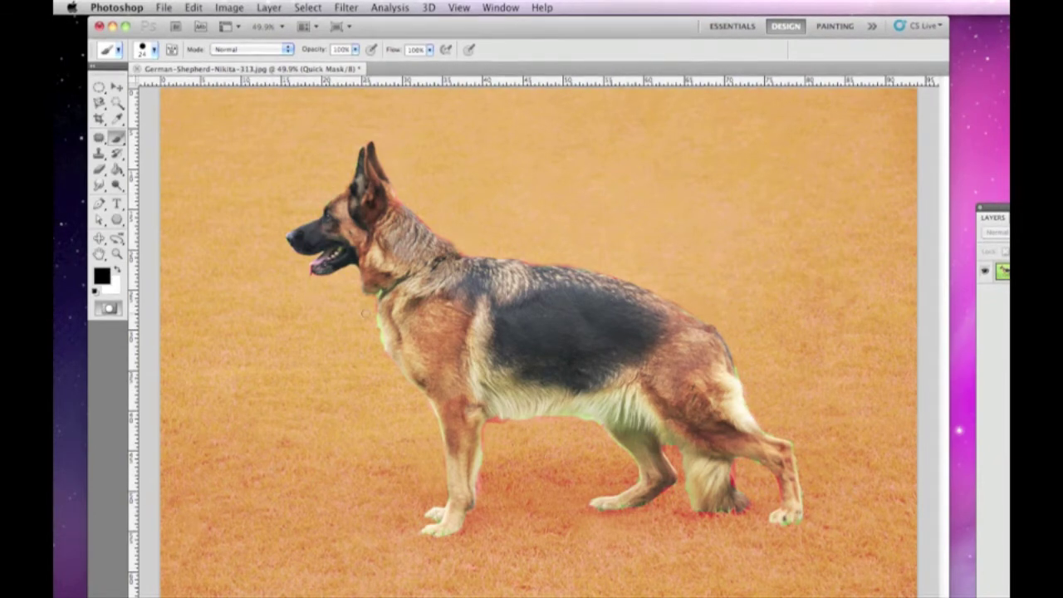
key(e)
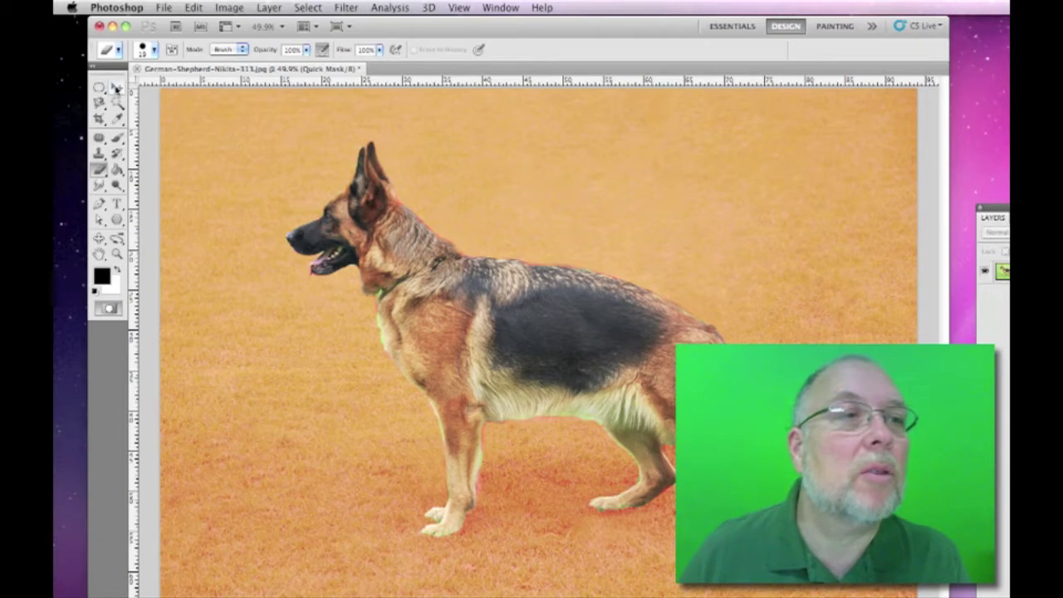
click(121, 89)
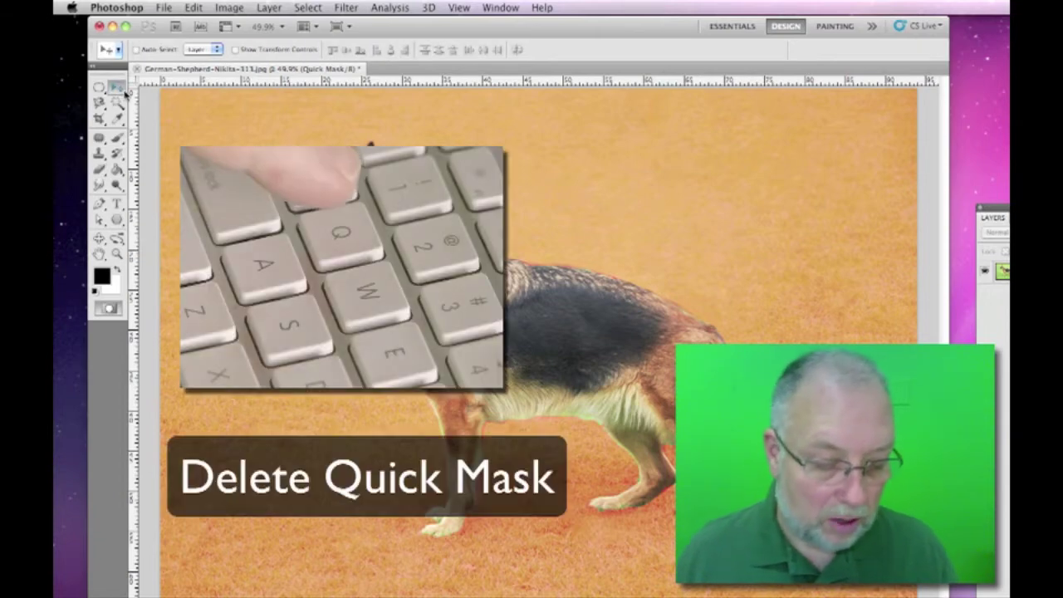
Exit Quick Mask, unlock the Background as Layer 0, and invert the selection to the grass
key(q)
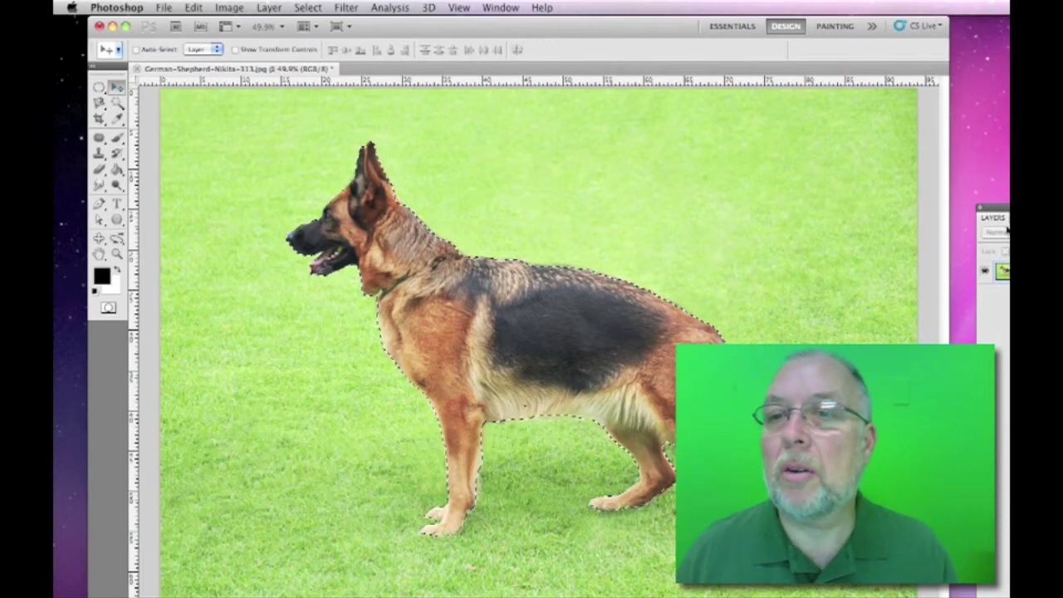
drag(993, 206, 877, 146)
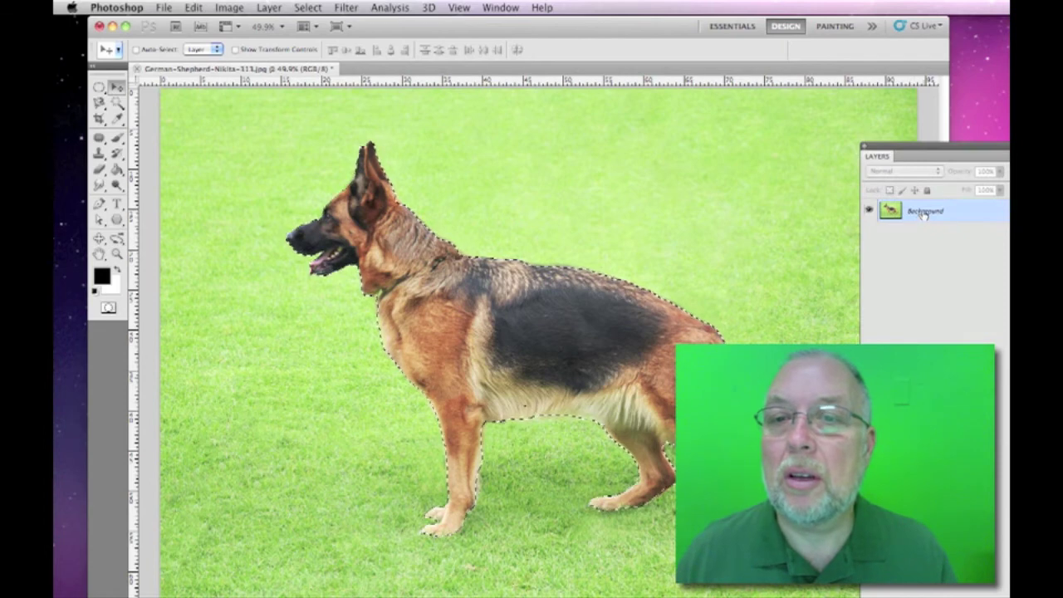
double_click(923, 212)
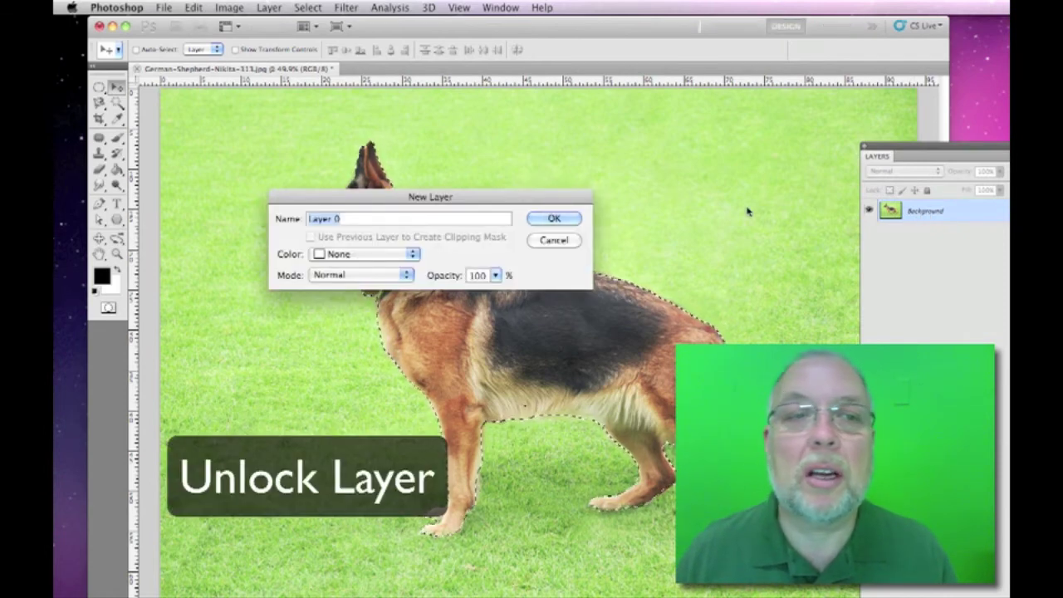
click(549, 219)
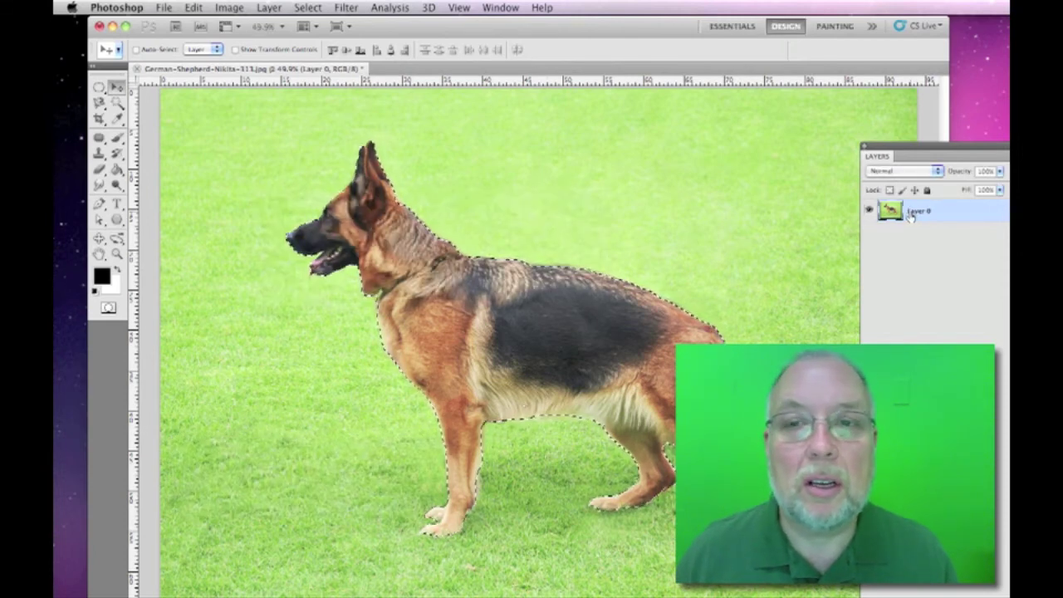
key(shift+Tab)
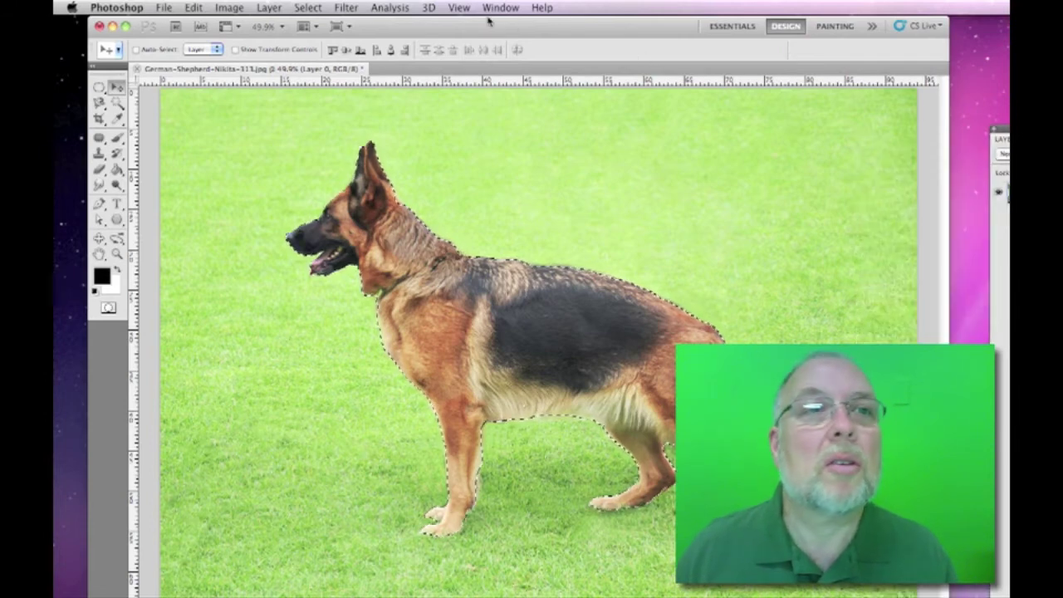
click(309, 6)
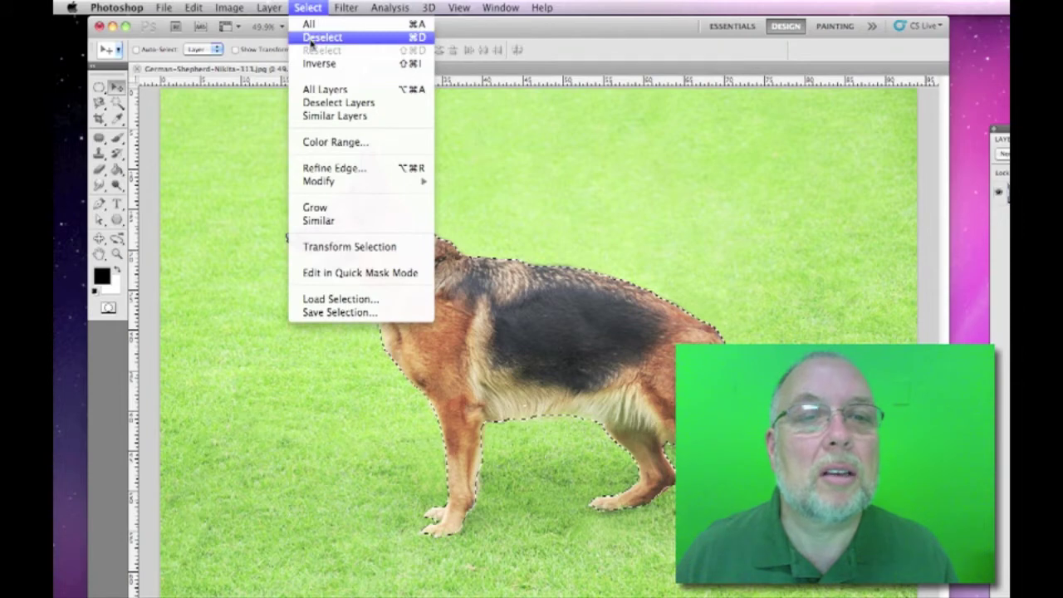
click(313, 64)
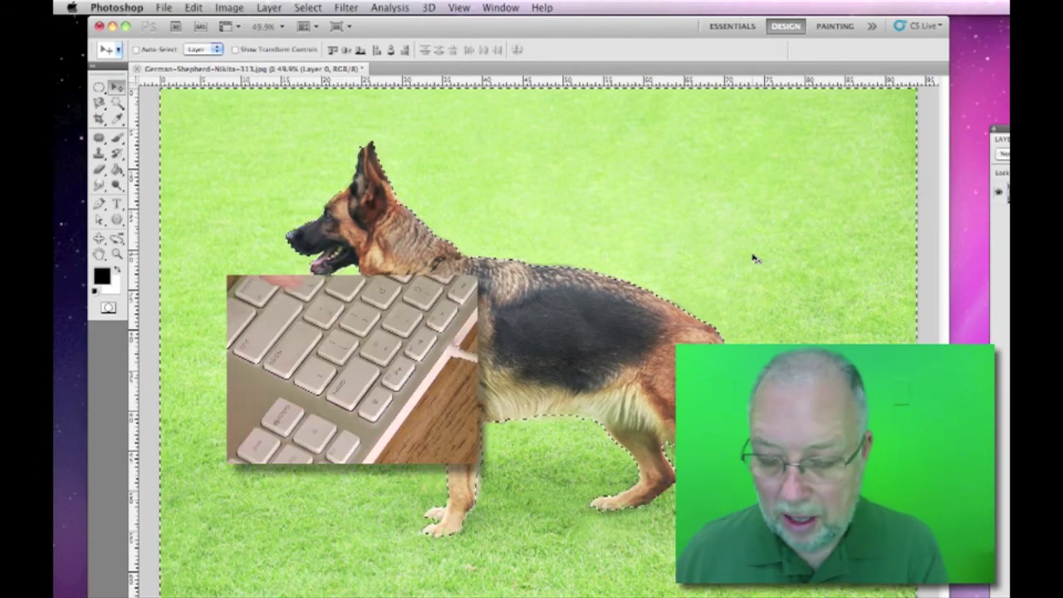
Delete the selected grass and deselect, leaving the dog on transparency
key(Delete)
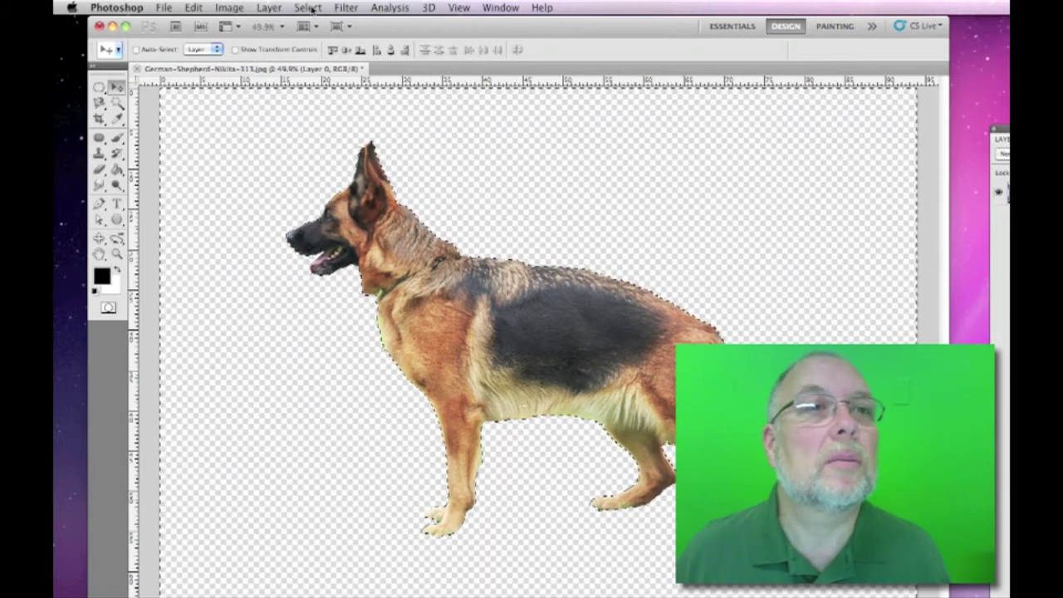
click(308, 8)
click(315, 38)
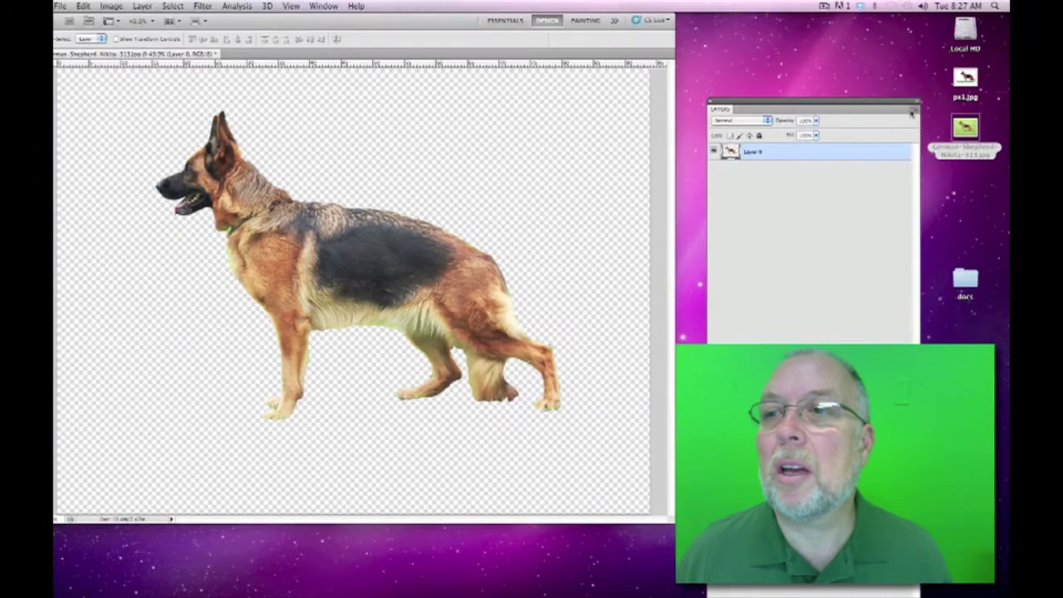
Create a new layer named Layer 1 and drag it below Layer 0
click(912, 110)
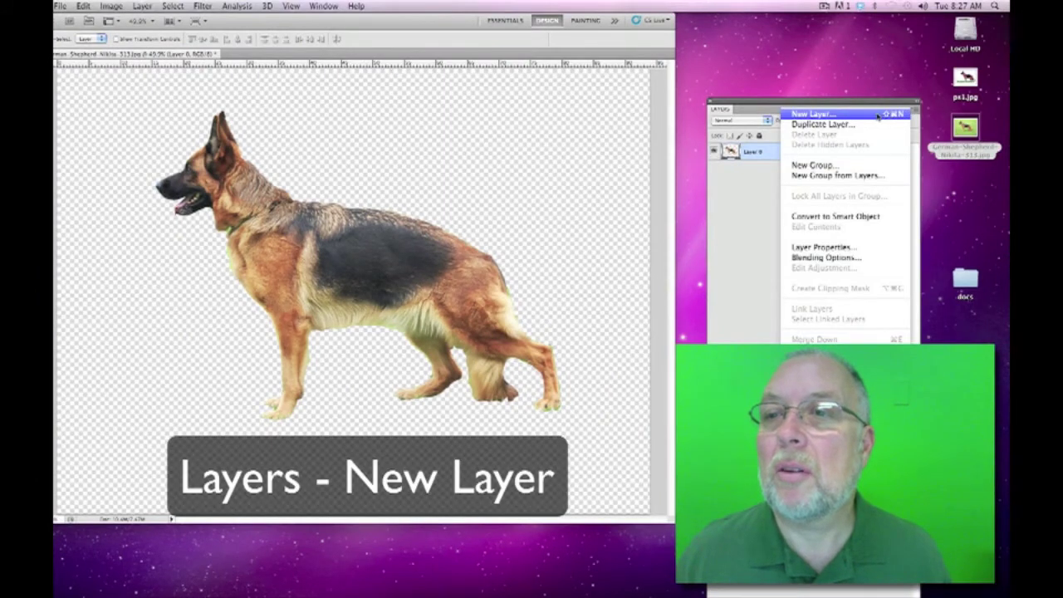
click(877, 115)
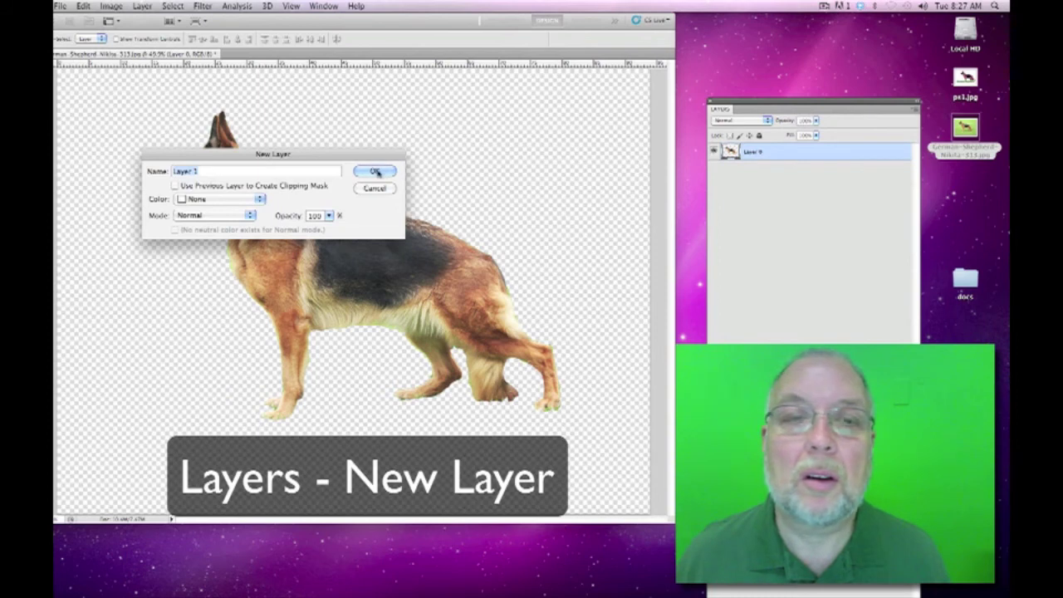
click(375, 171)
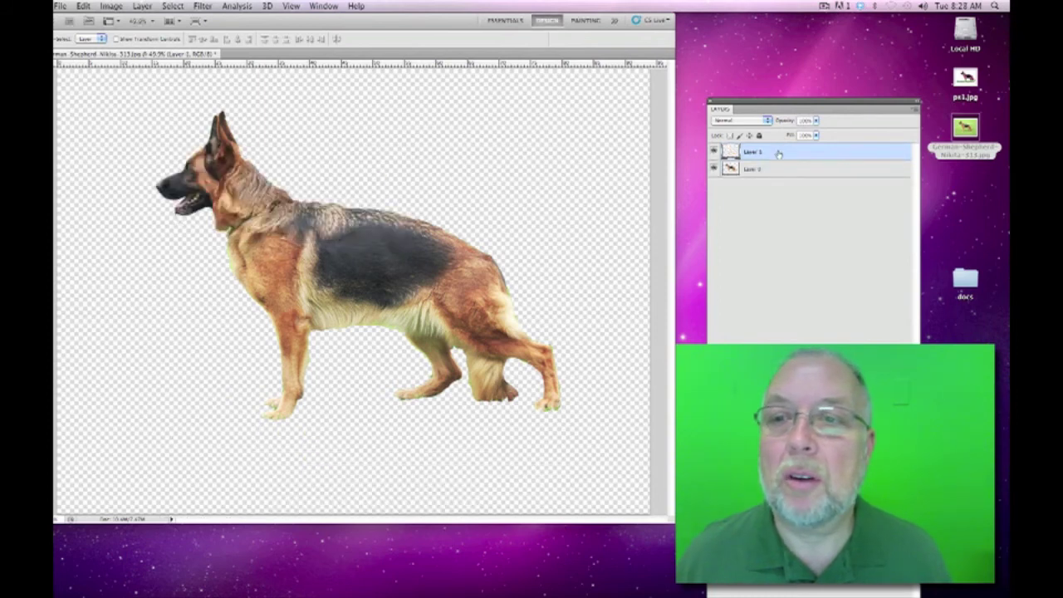
drag(779, 153, 776, 181)
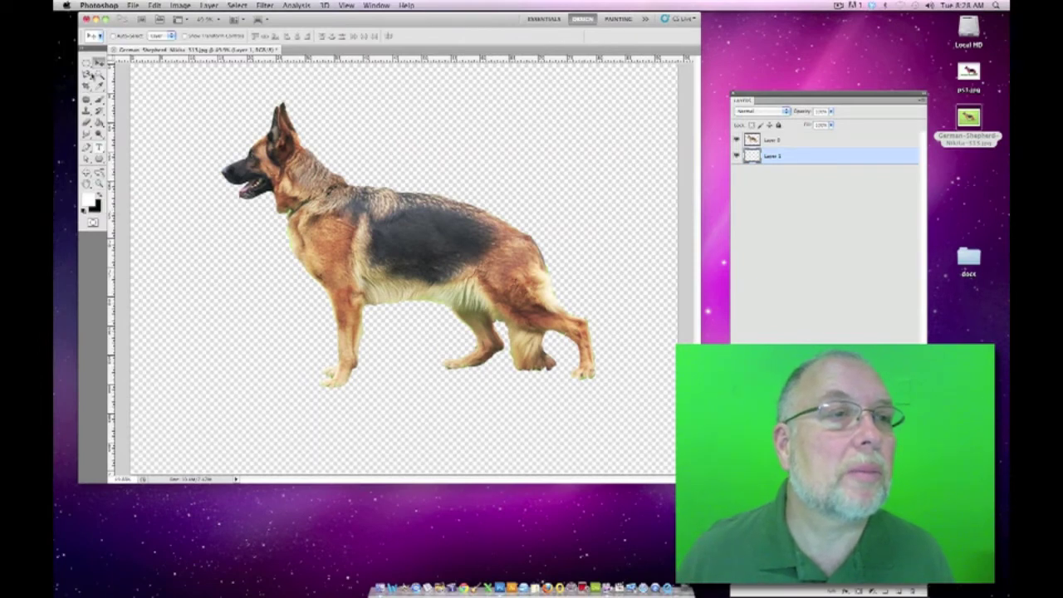
Fill Layer 1 with white using the Paint Bucket, then select the whole canvas
click(99, 123)
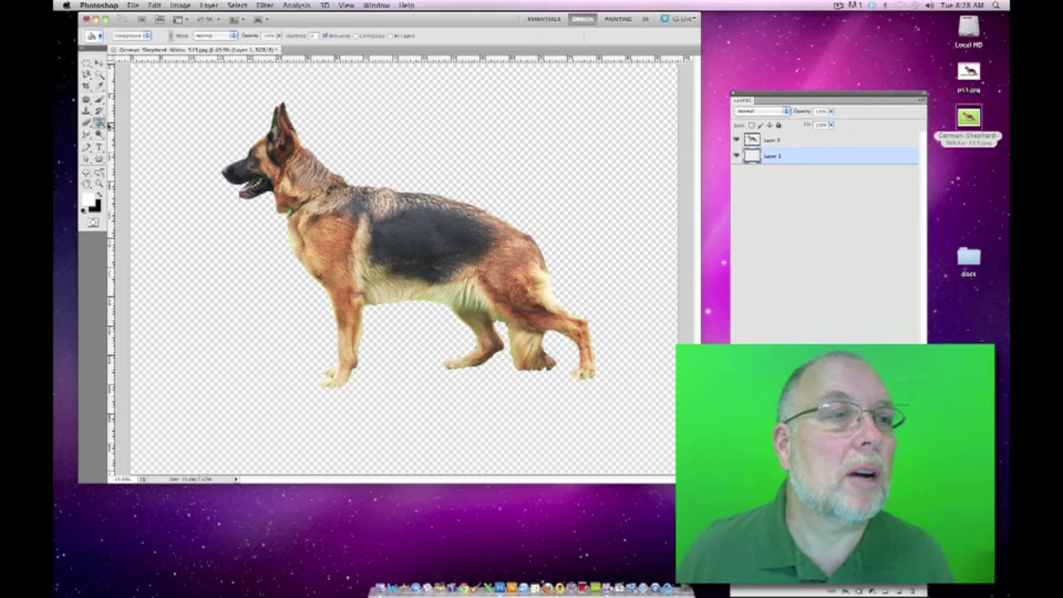
click(172, 97)
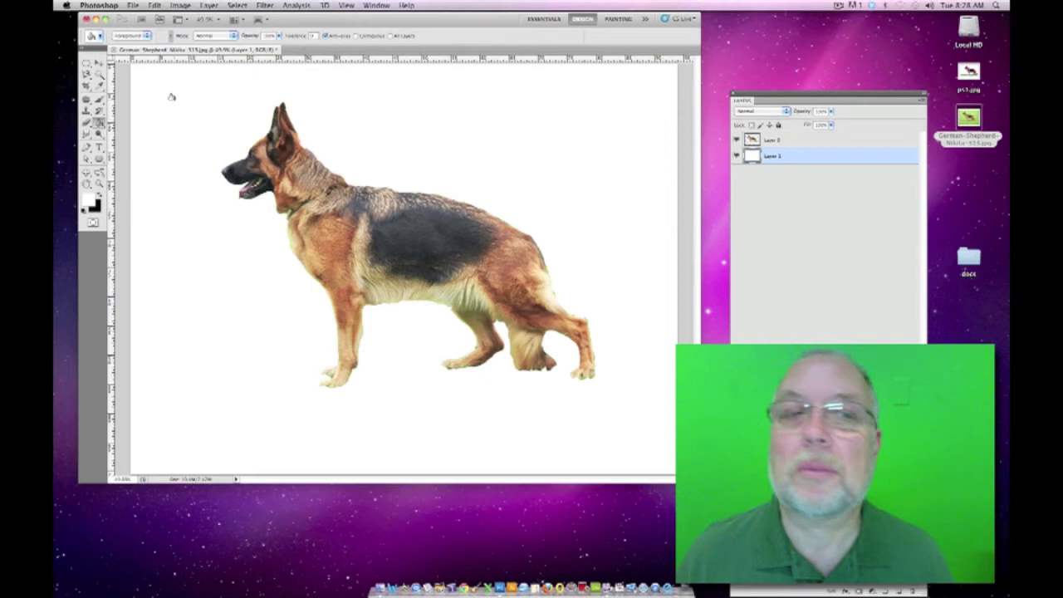
click(99, 63)
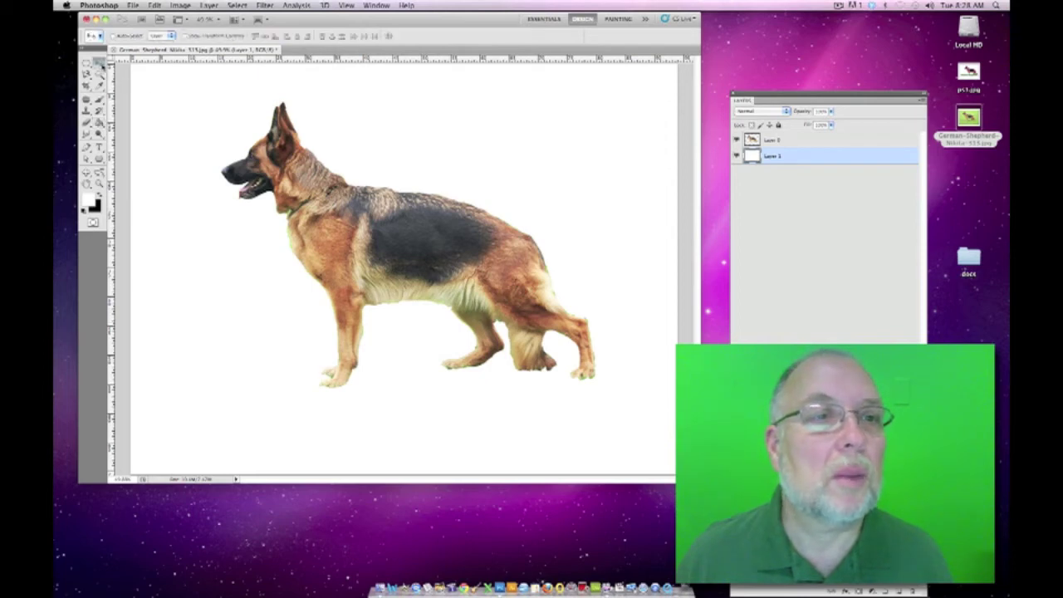
key(super+a)
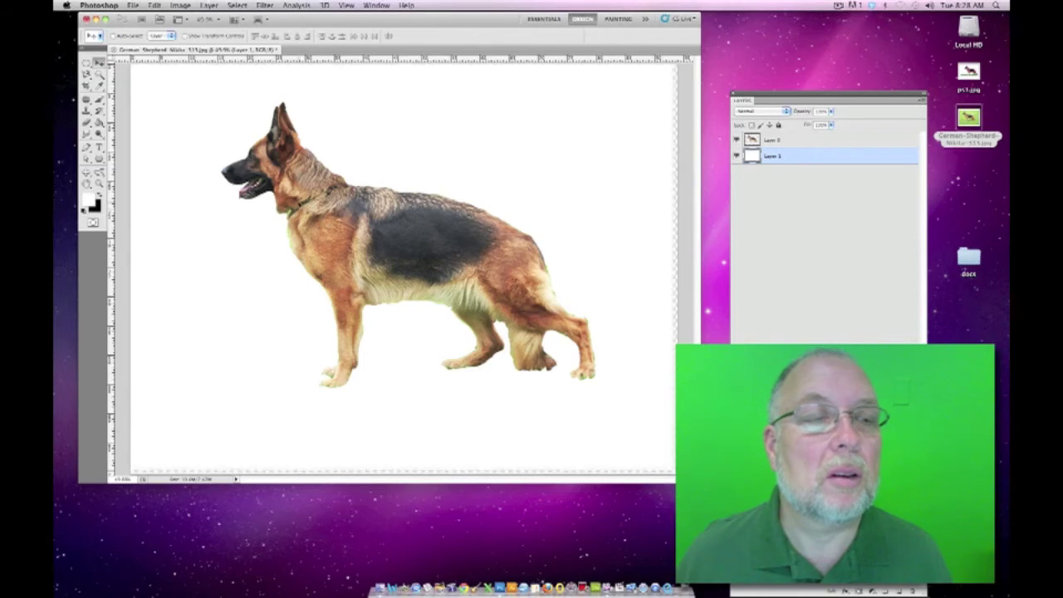
On Layer 0, move the dog slightly right and down, then reselect Layer 1
click(800, 139)
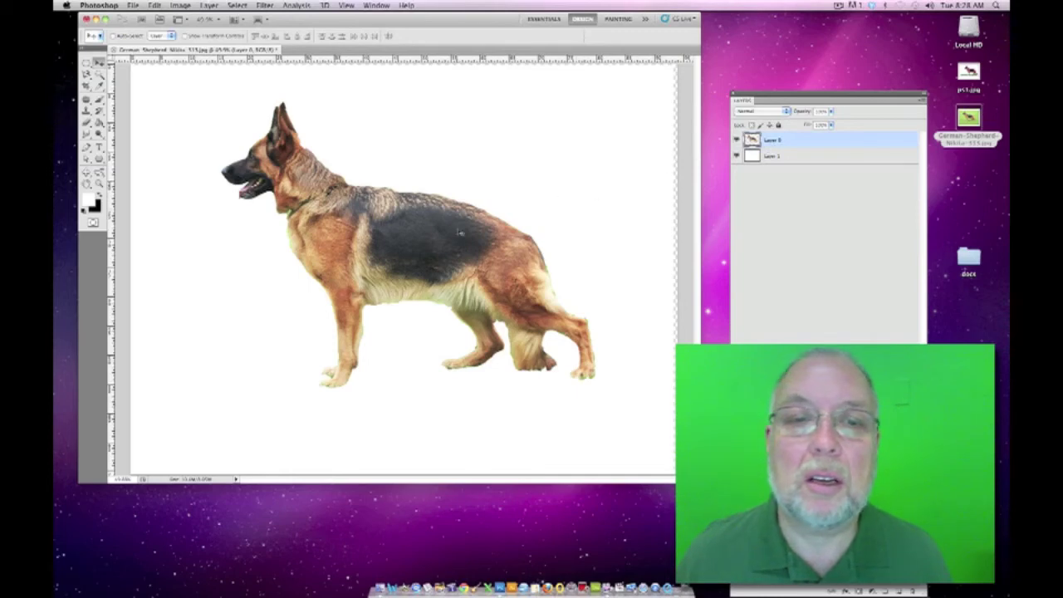
drag(462, 231, 500, 258)
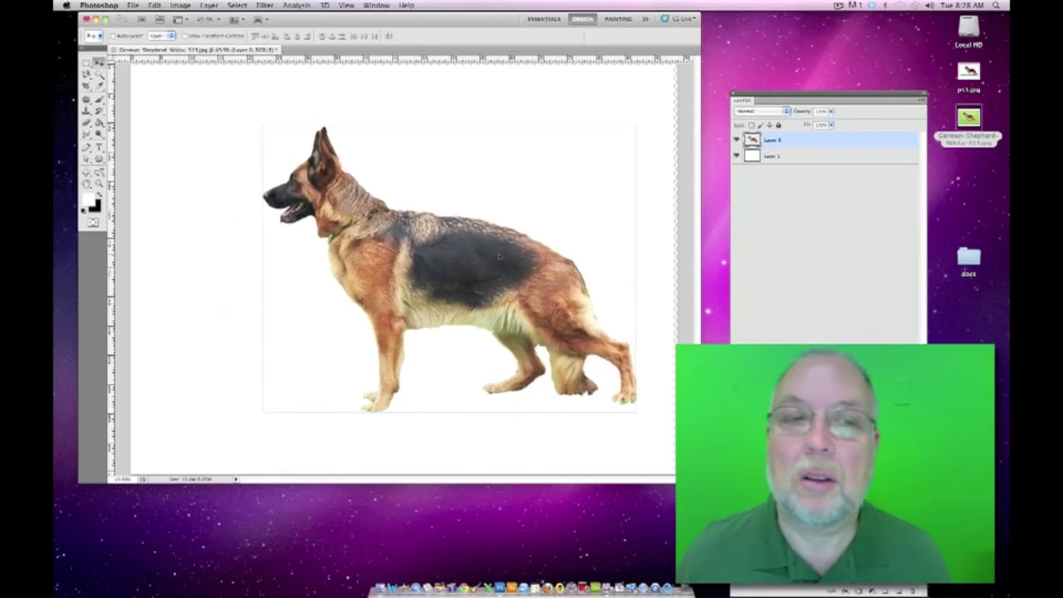
drag(500, 258, 508, 262)
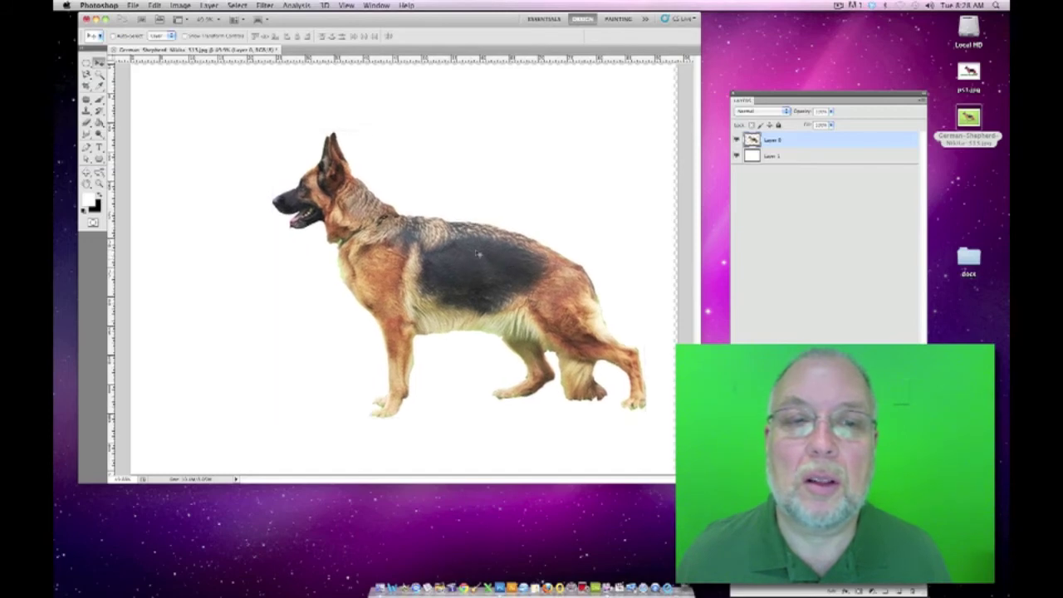
click(773, 156)
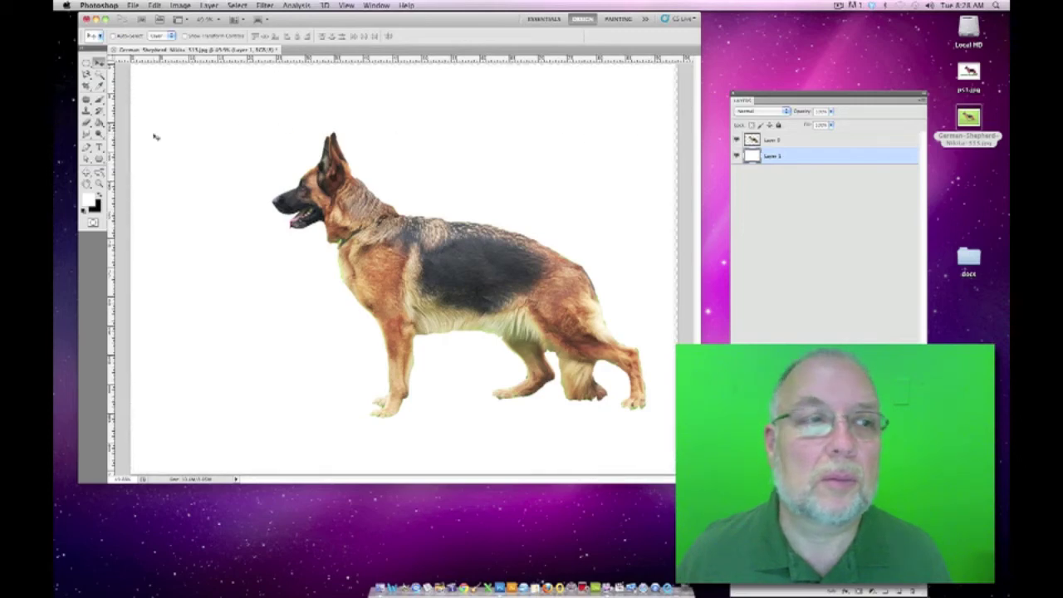
Type 'German Shepard' near the lower left and colour the text near-black
click(99, 148)
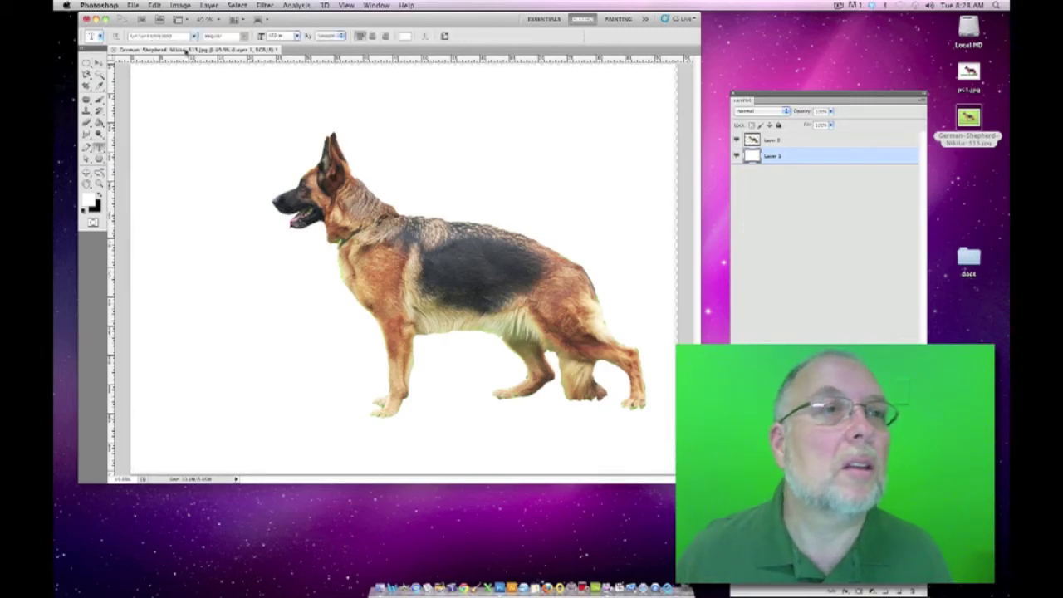
click(154, 393)
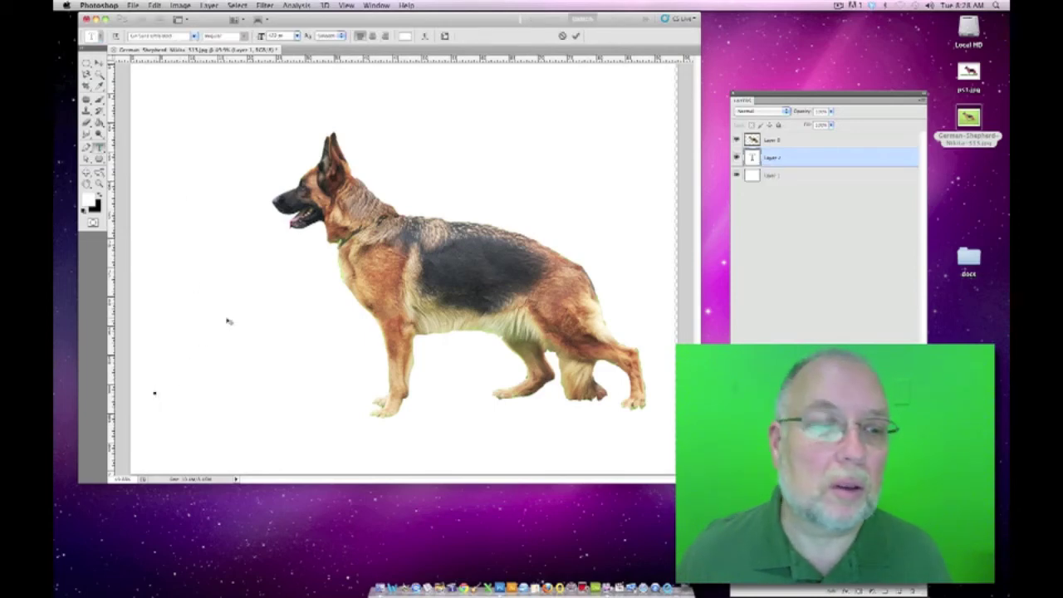
text(___)
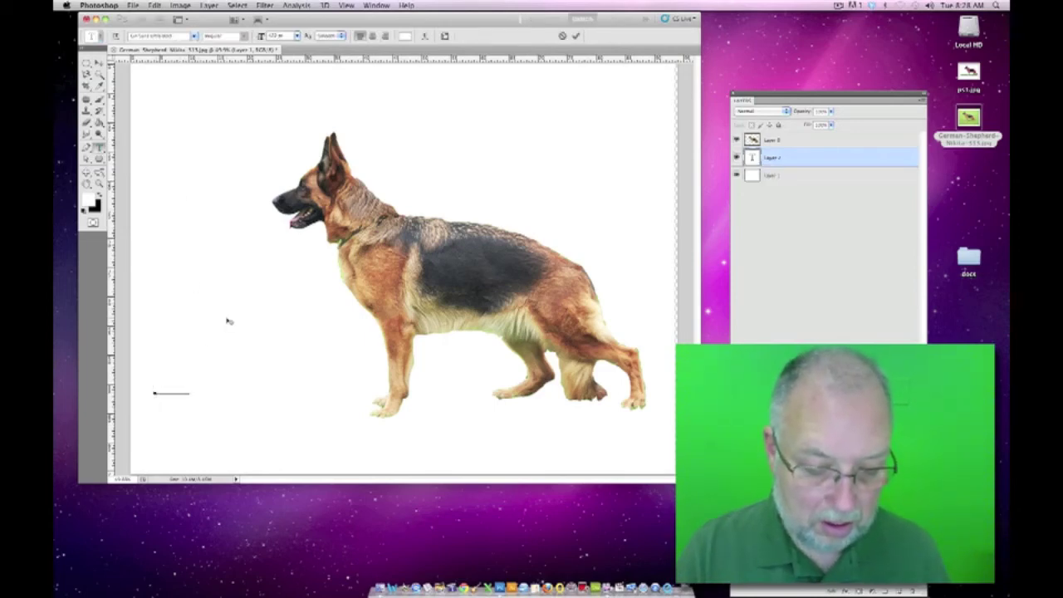
text(______________)
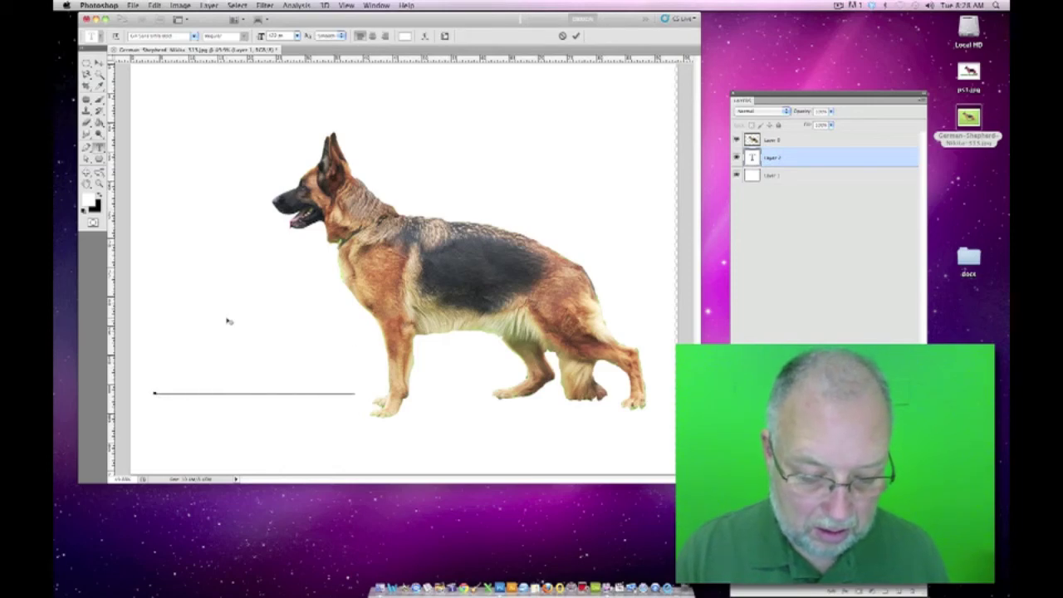
text(__________)
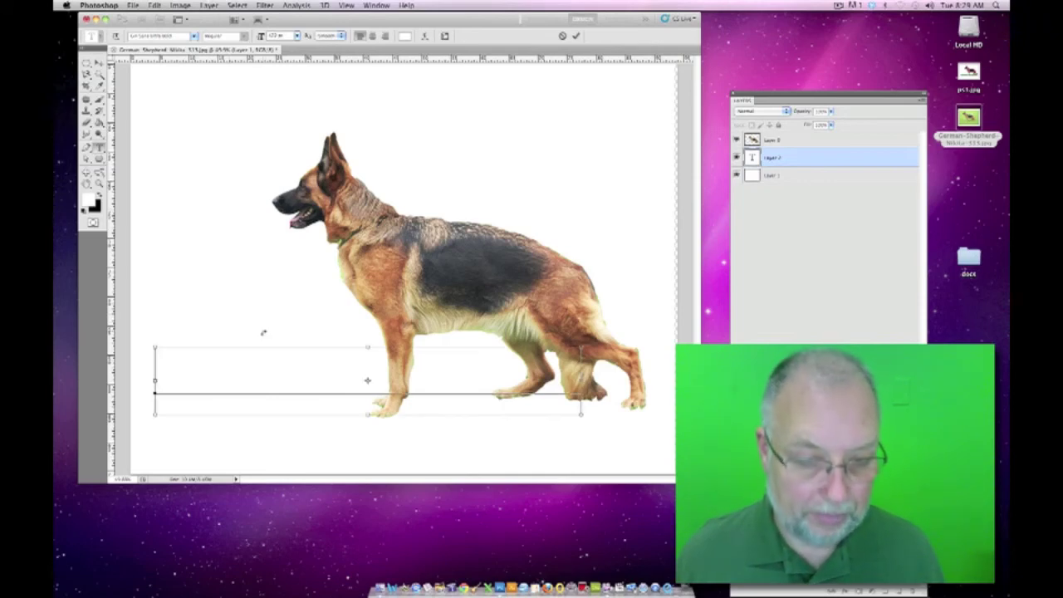
key(super+a)
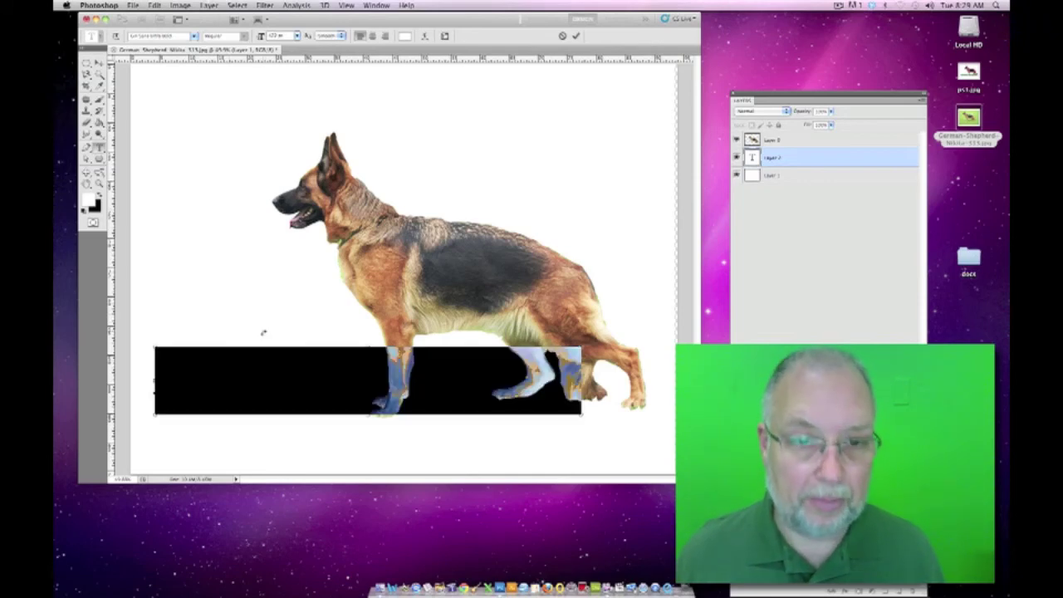
click(406, 37)
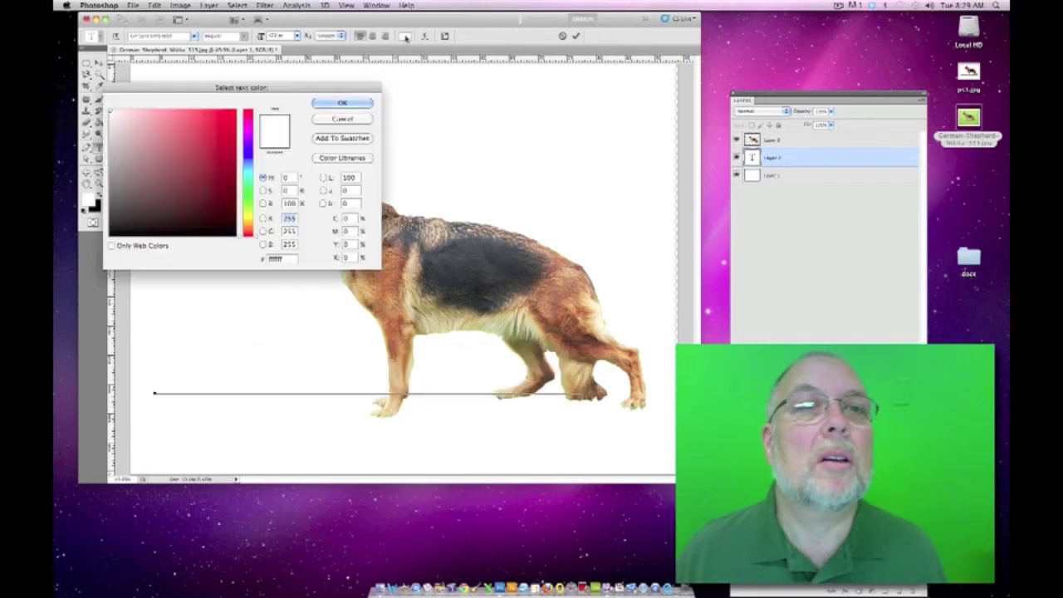
drag(218, 191, 162, 224)
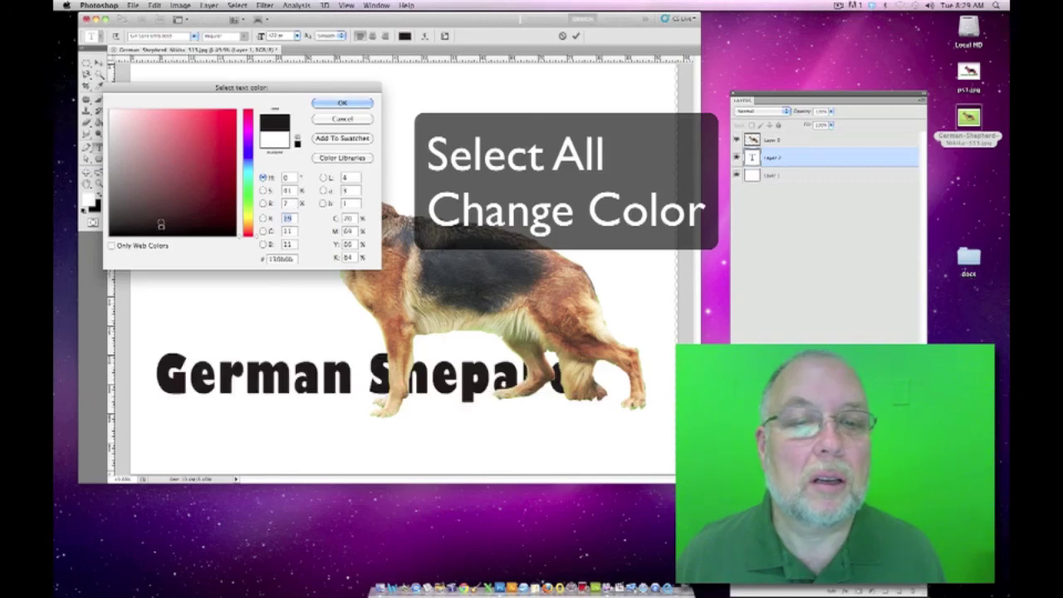
click(340, 106)
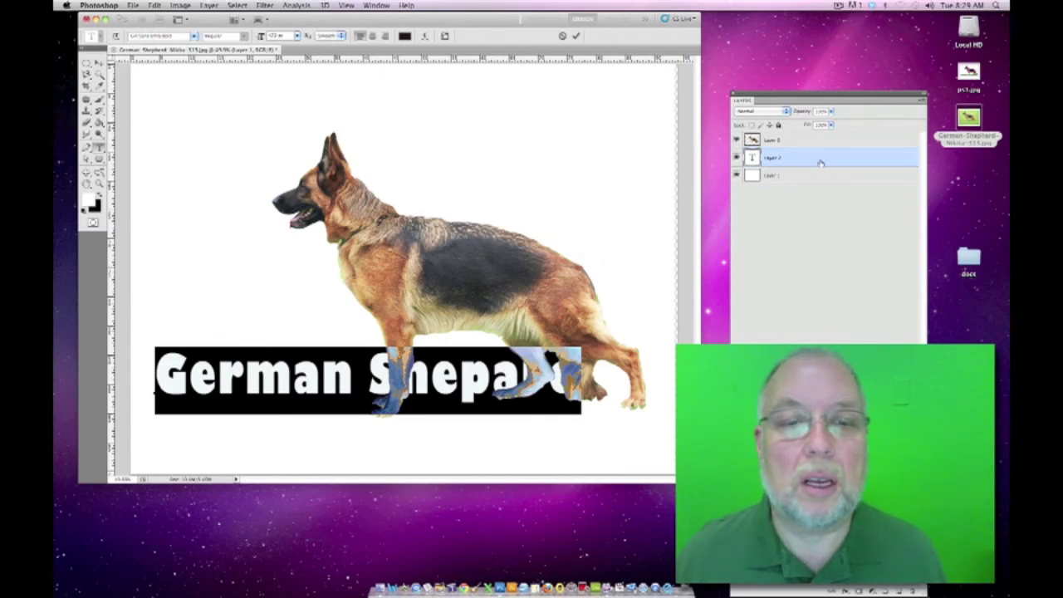
Move the 'German Shepard' type layer above Layer 0 and shift the text right across the dog's legs
drag(816, 160, 813, 139)
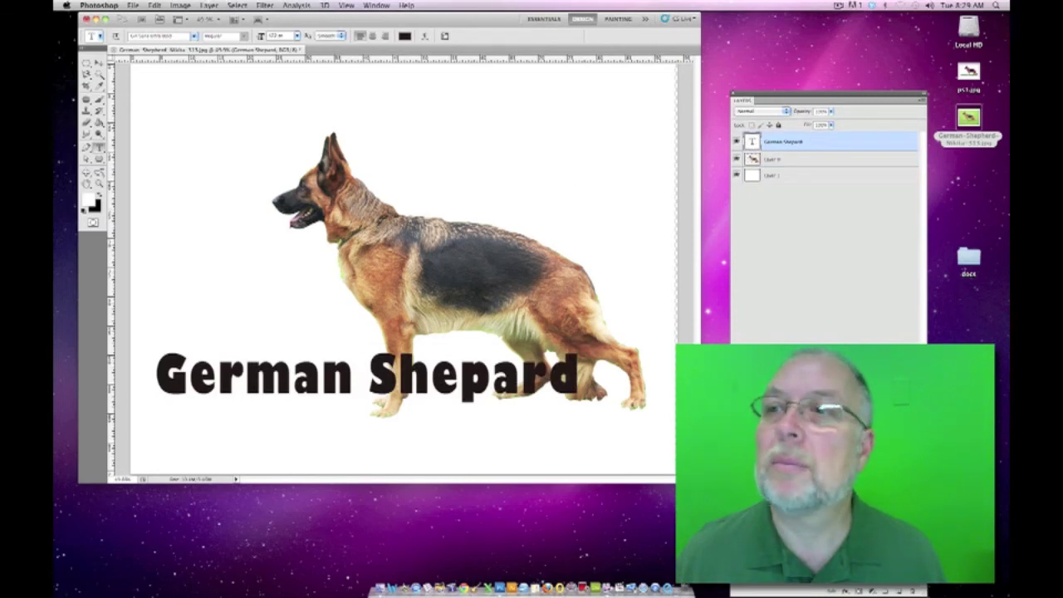
click(99, 64)
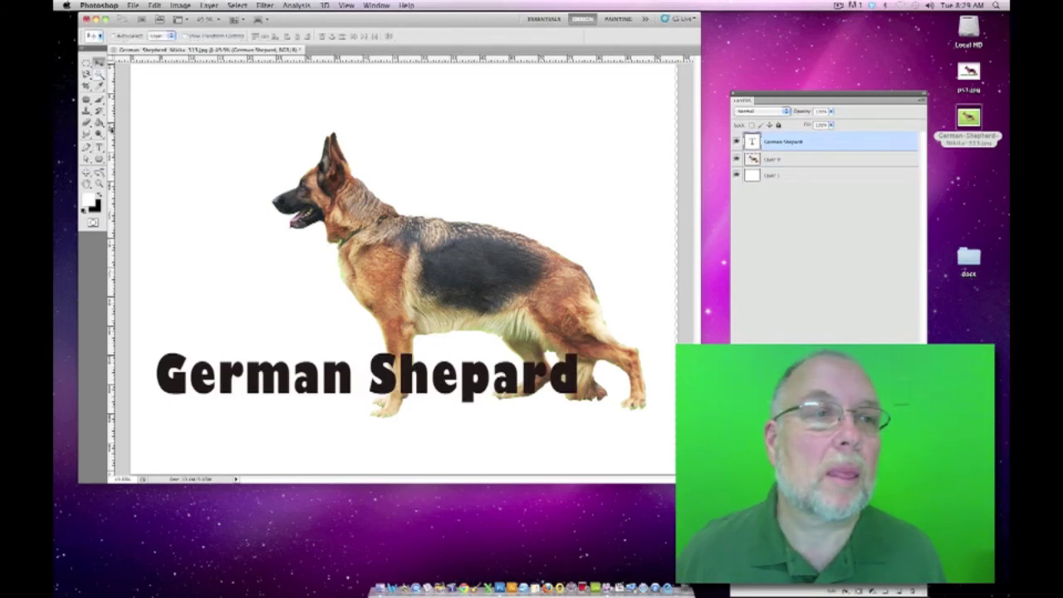
drag(270, 377, 298, 384)
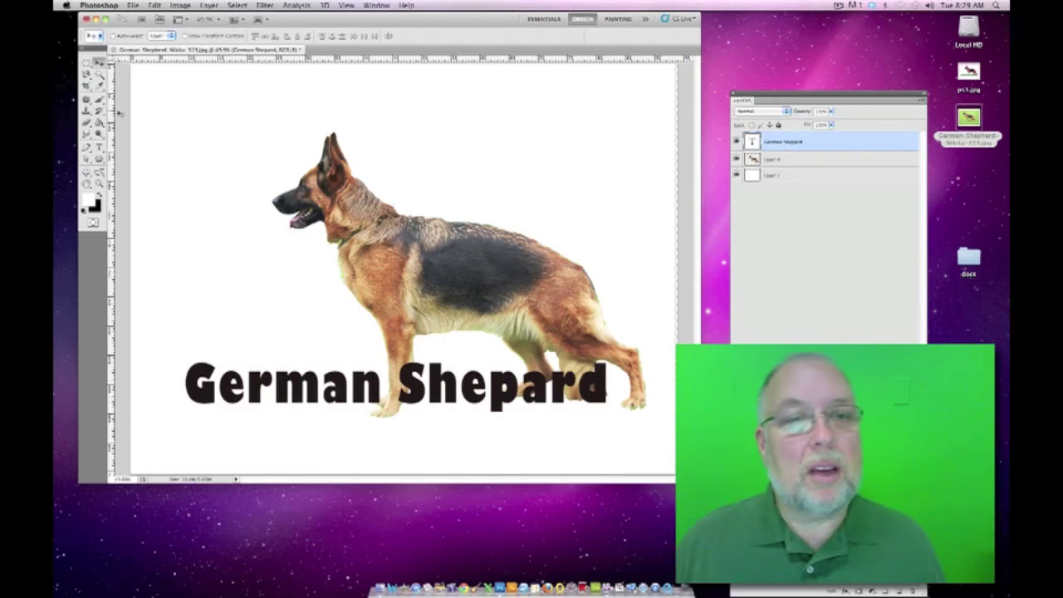